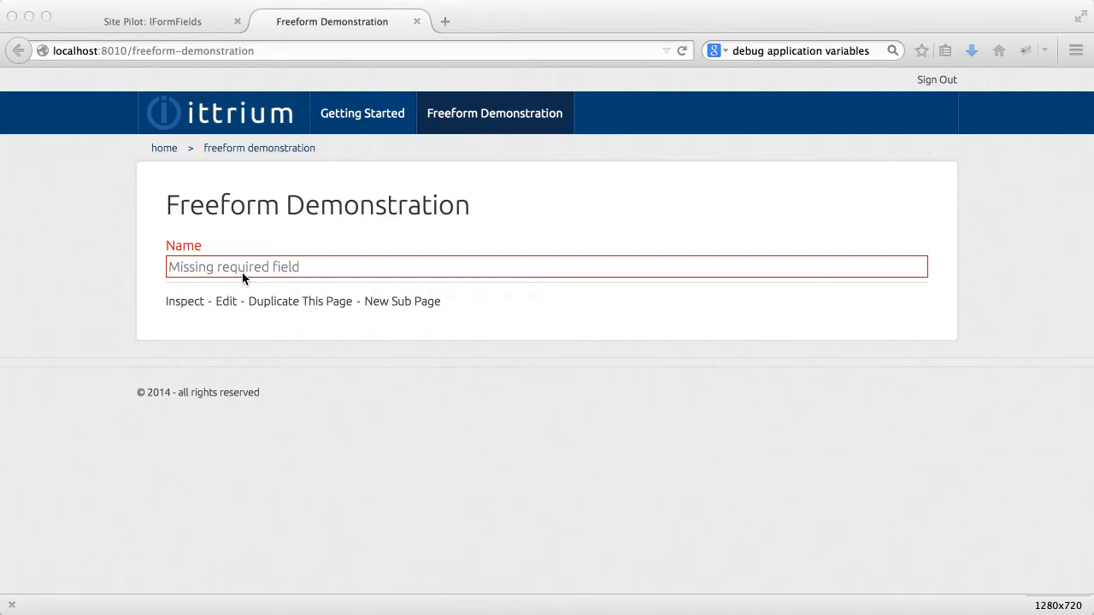
# Switch to the 'Site Pilot: IFormFields' admin view
pyautogui.click(150, 22)
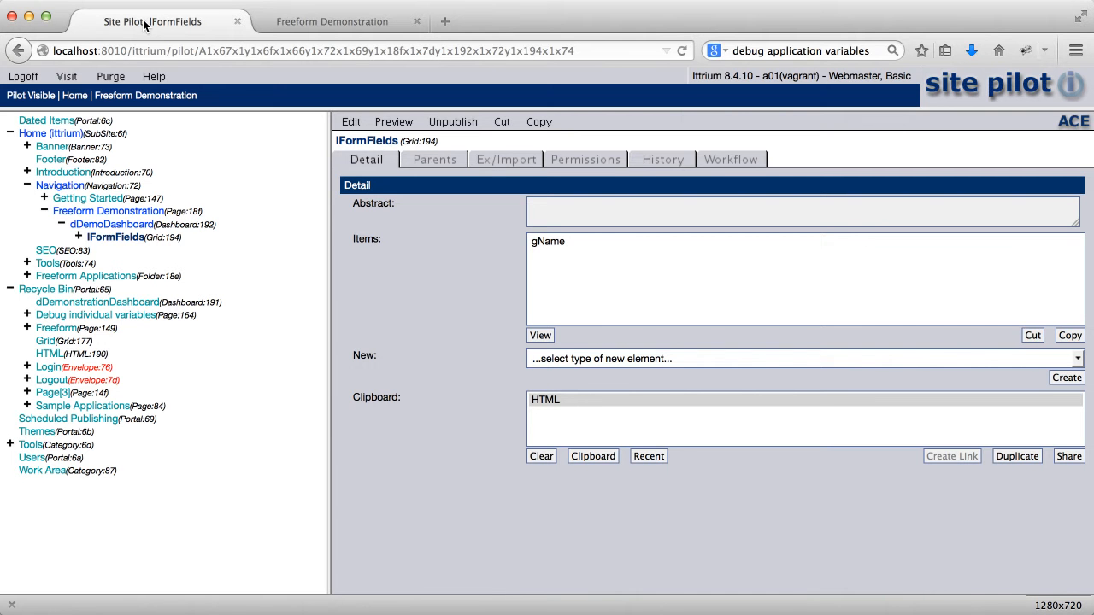
# Expand IFormFields, select the dDemoDashboard dashboard, and choose Grid as the new element type
pyautogui.click(77, 237)
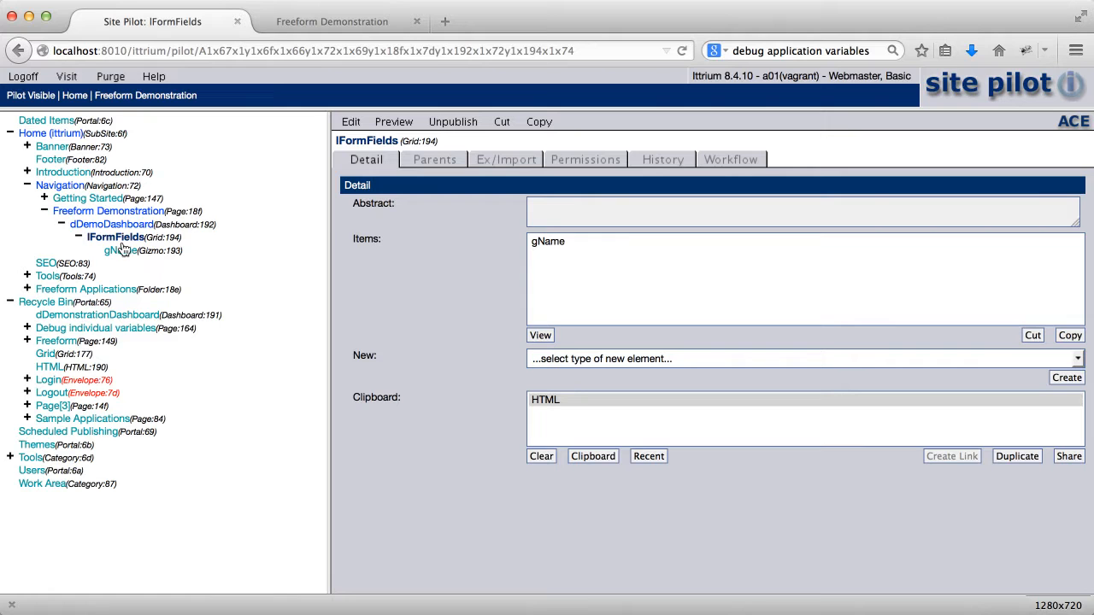
pyautogui.click(110, 225)
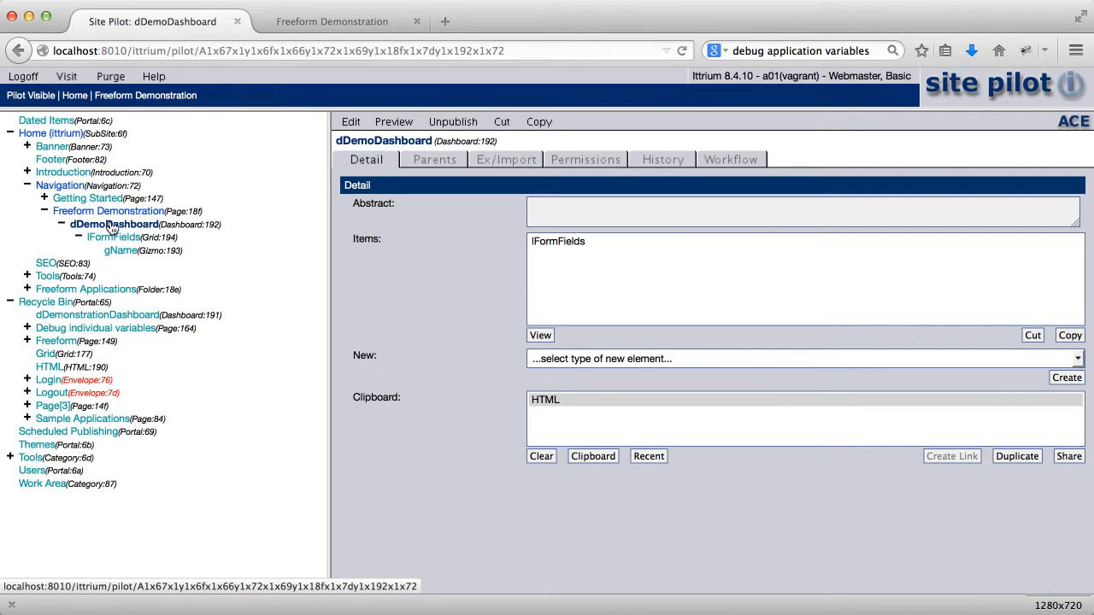
pyautogui.click(568, 363)
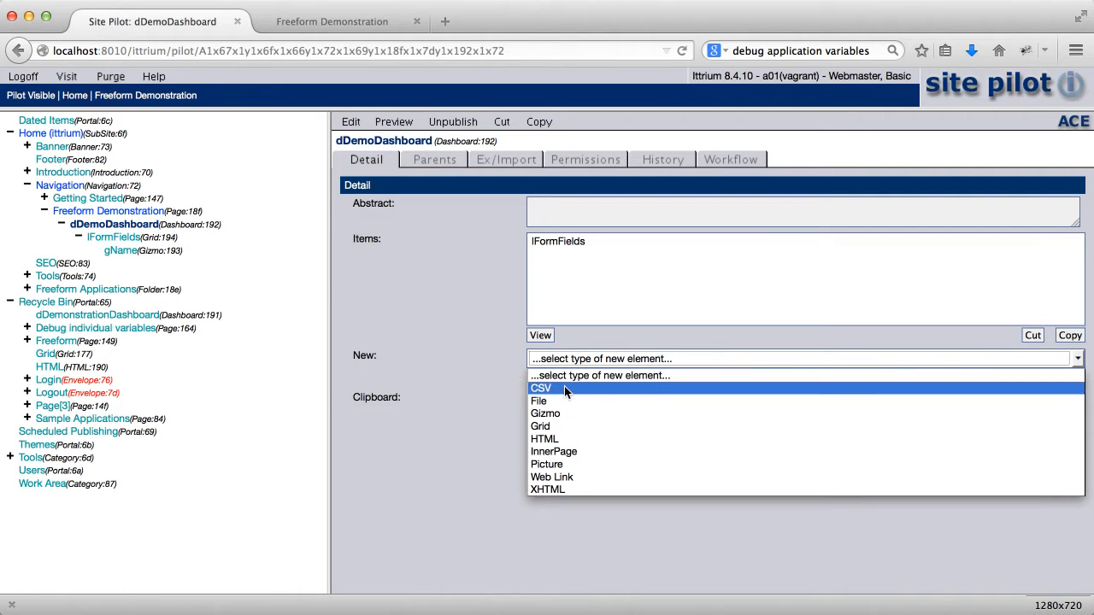
pyautogui.click(561, 425)
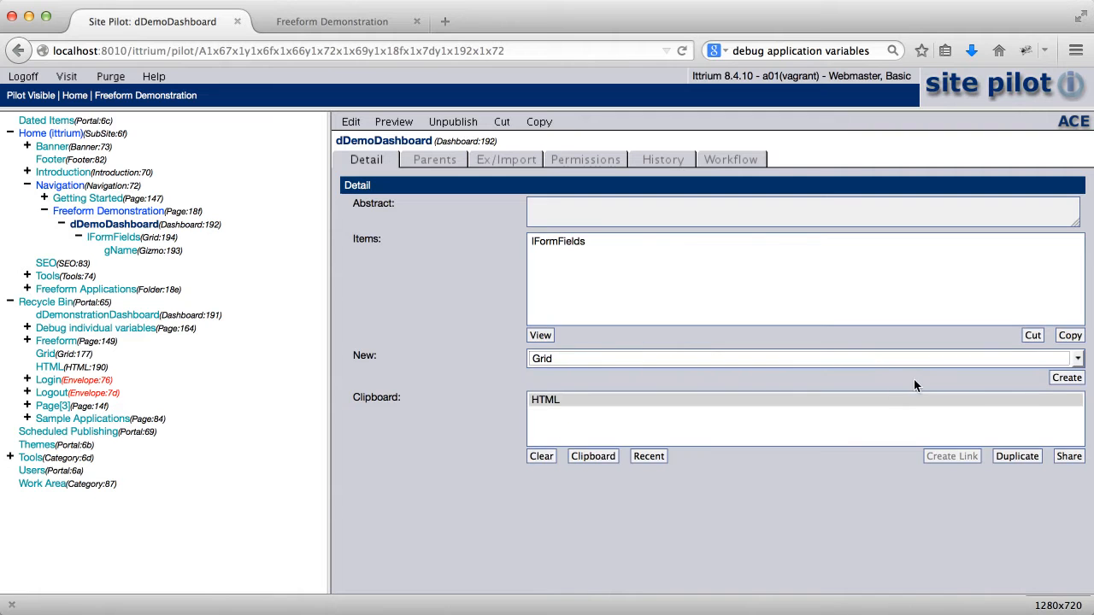
# Create the grid titled lDebugInfo with 24 columns in grid and 12 per cell, and save it
pyautogui.click(1066, 378)
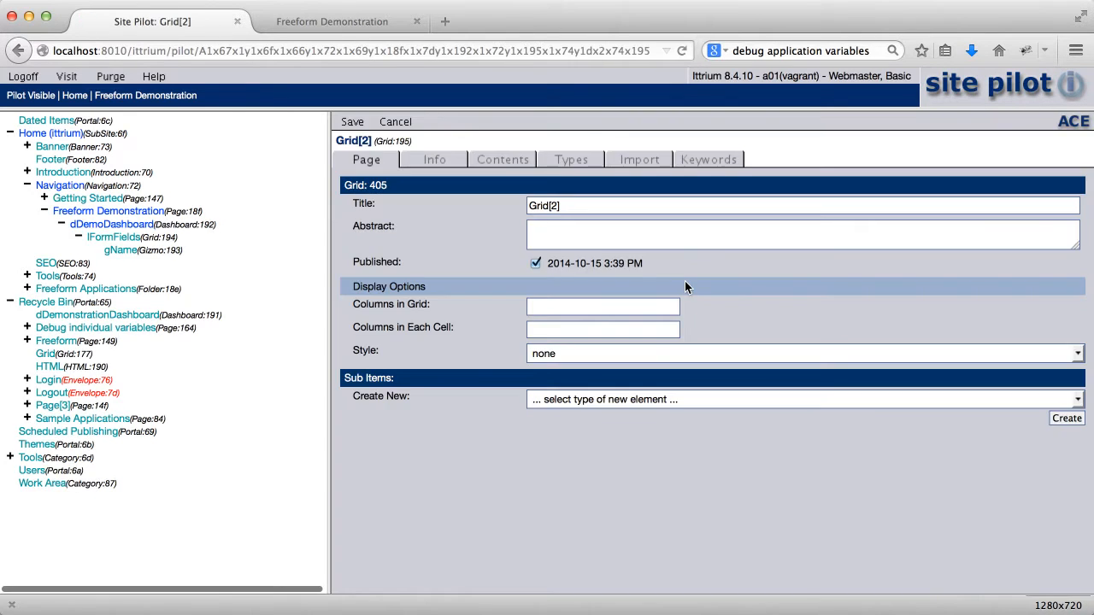
pyautogui.moveTo(571, 206); pyautogui.dragTo(443, 206)
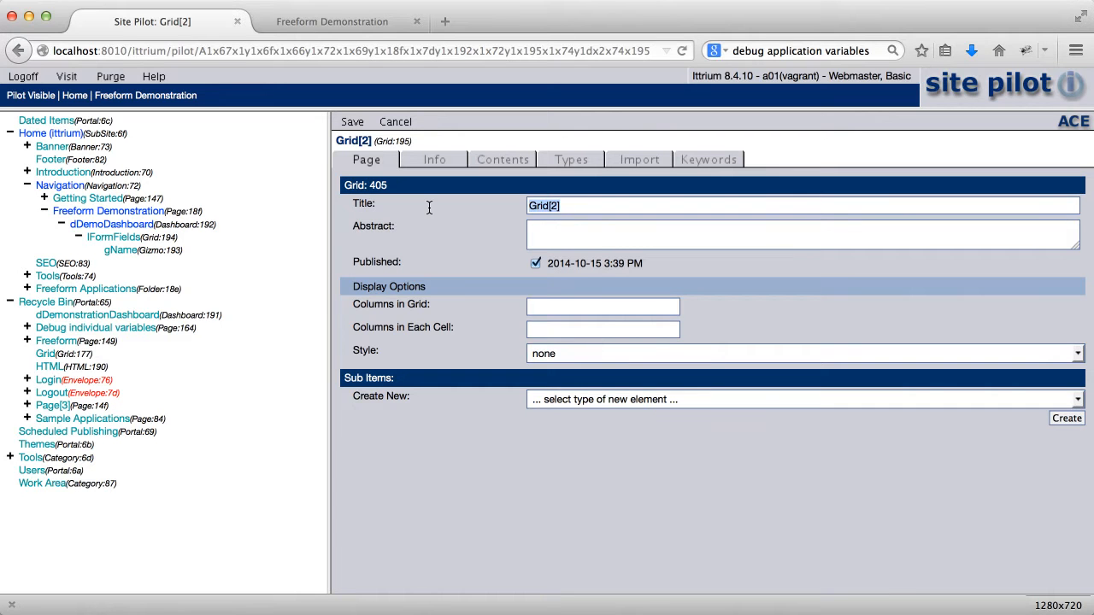
pyautogui.write('l')
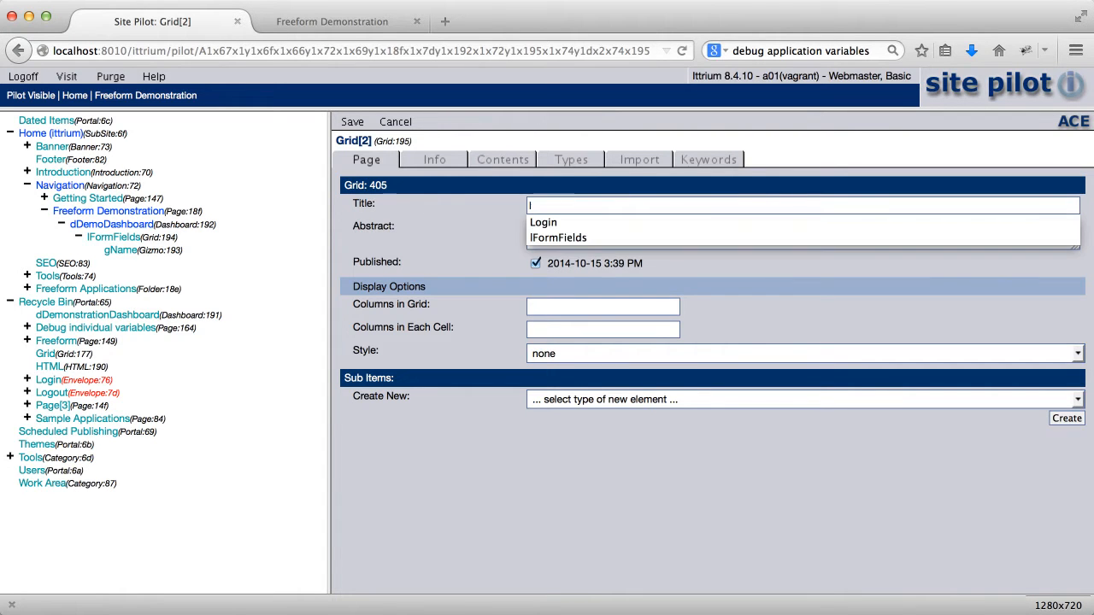
pyautogui.write('DebugIN')
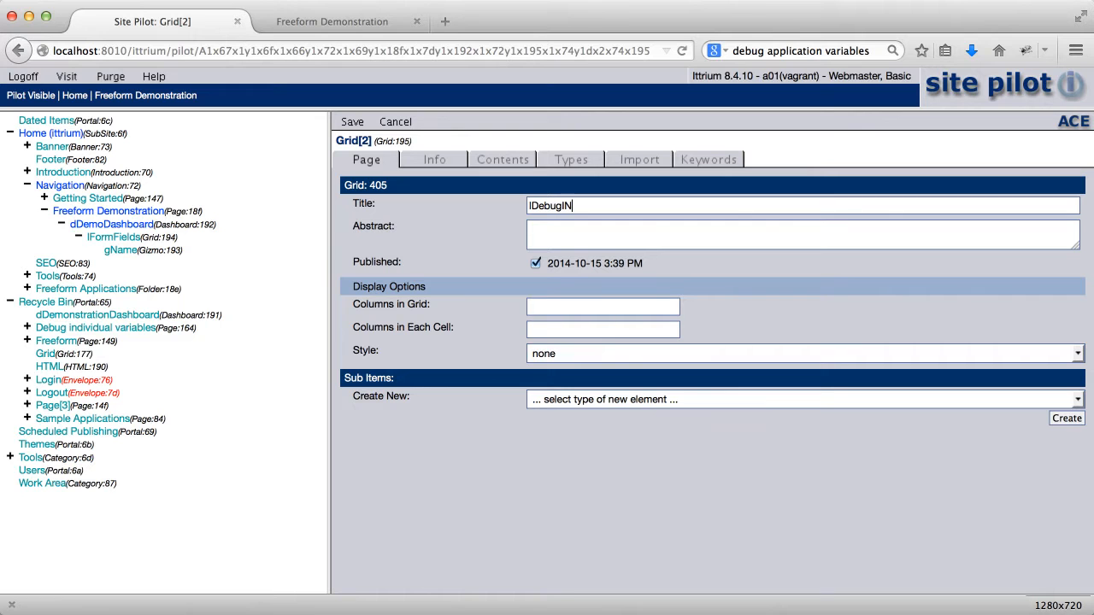
pyautogui.press('BackSpace')
pyautogui.write('nfo')
pyautogui.press('Tab')
pyautogui.write('24')
pyautogui.press('Tab')
pyautogui.write('12')
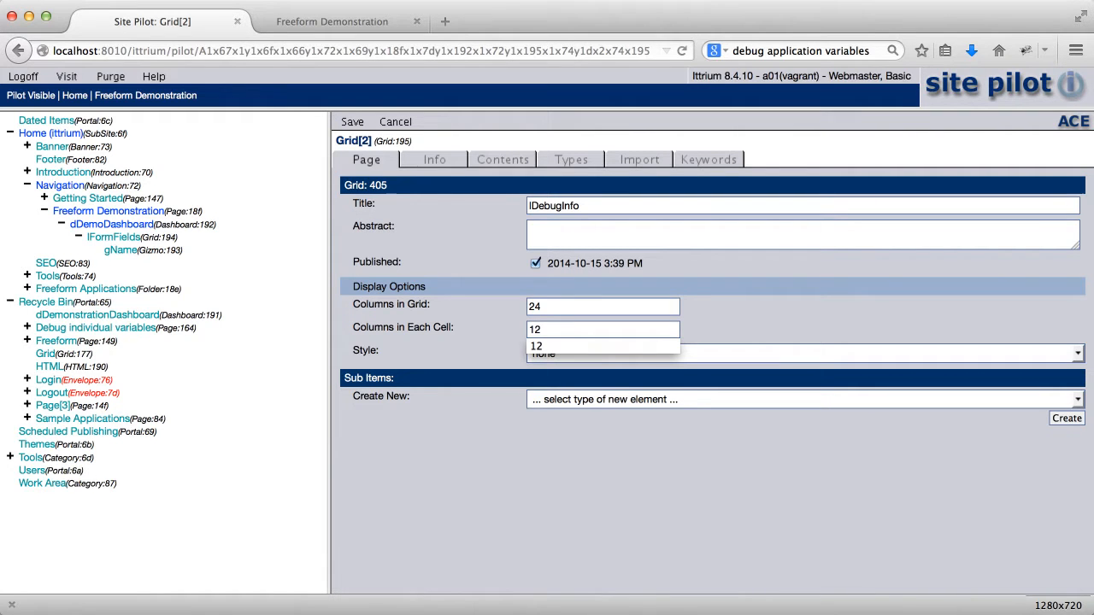
pyautogui.click(352, 123)
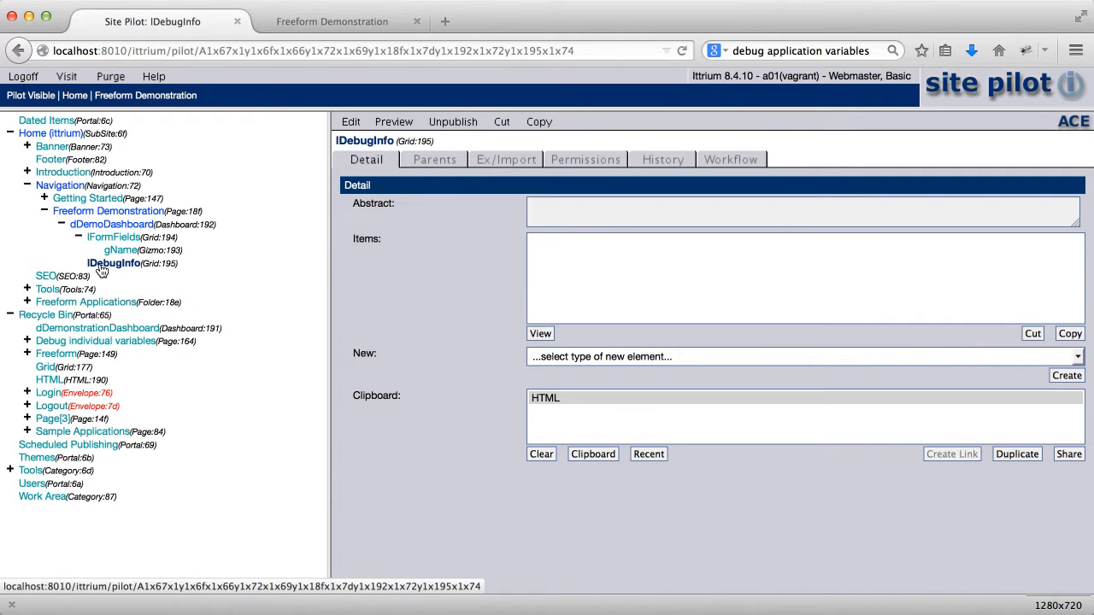
# Create two Gizmo items in the lDebugInfo grid's contents and open the first gizmo's settings
pyautogui.click(350, 122)
pyautogui.click(517, 162)
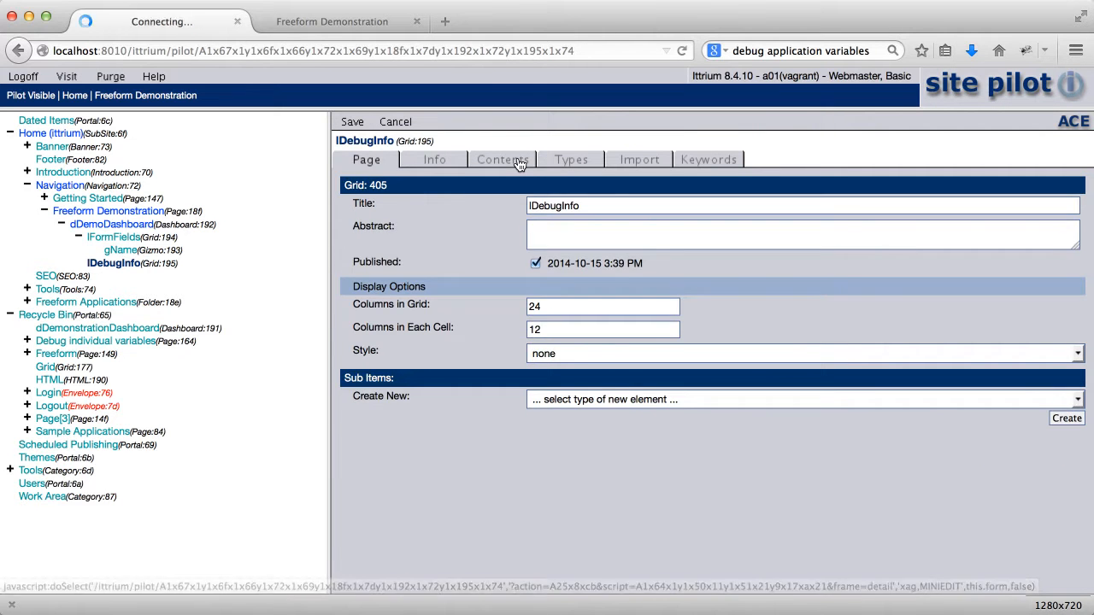
pyautogui.click(612, 385)
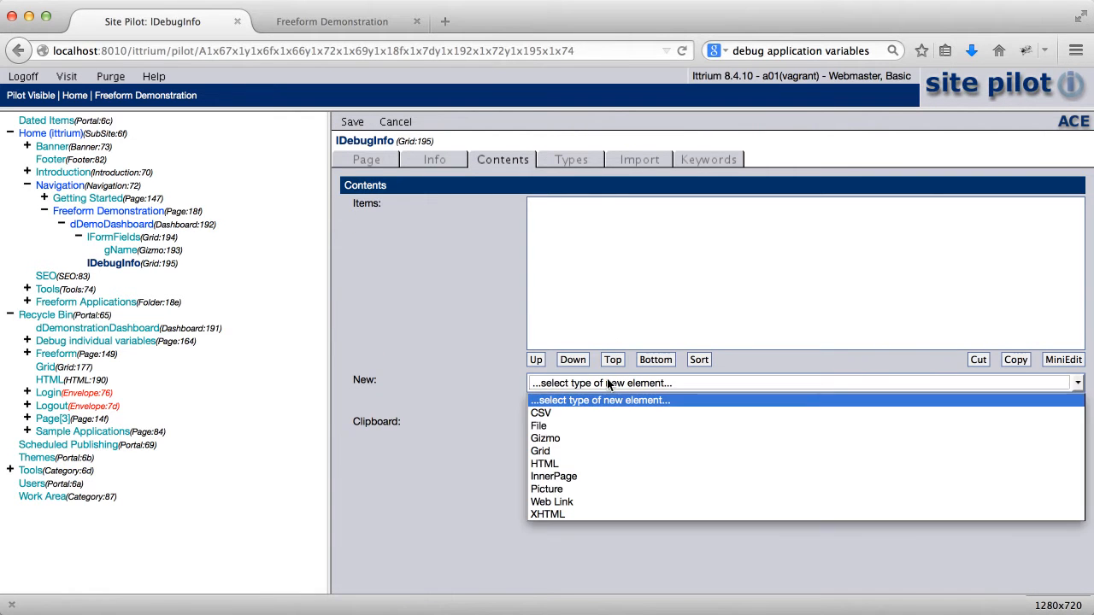
pyautogui.click(597, 437)
pyautogui.click(1066, 403)
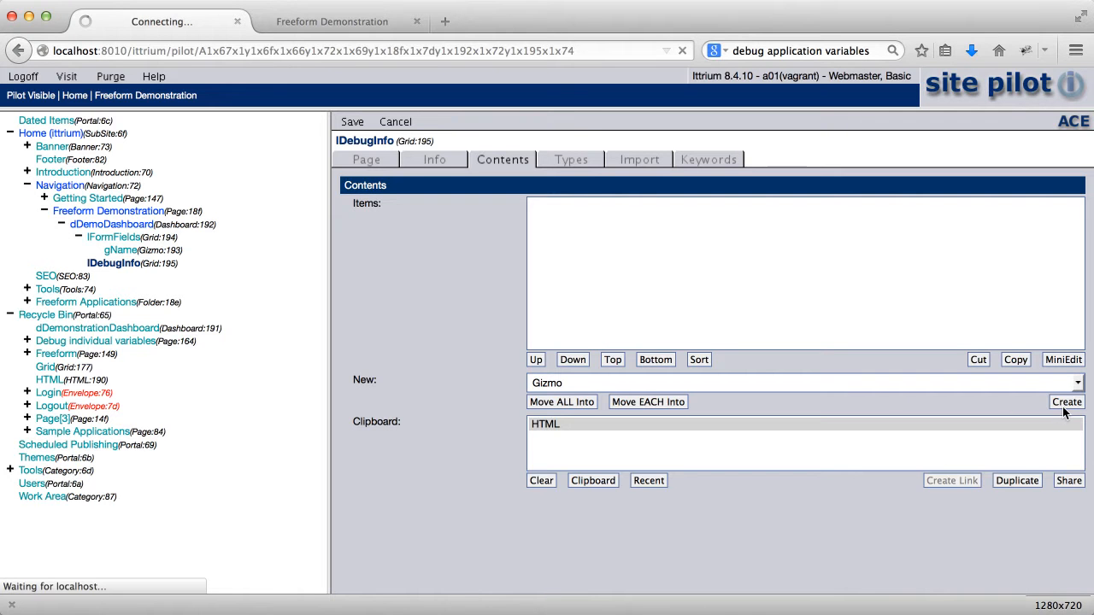
pyautogui.click(1066, 409)
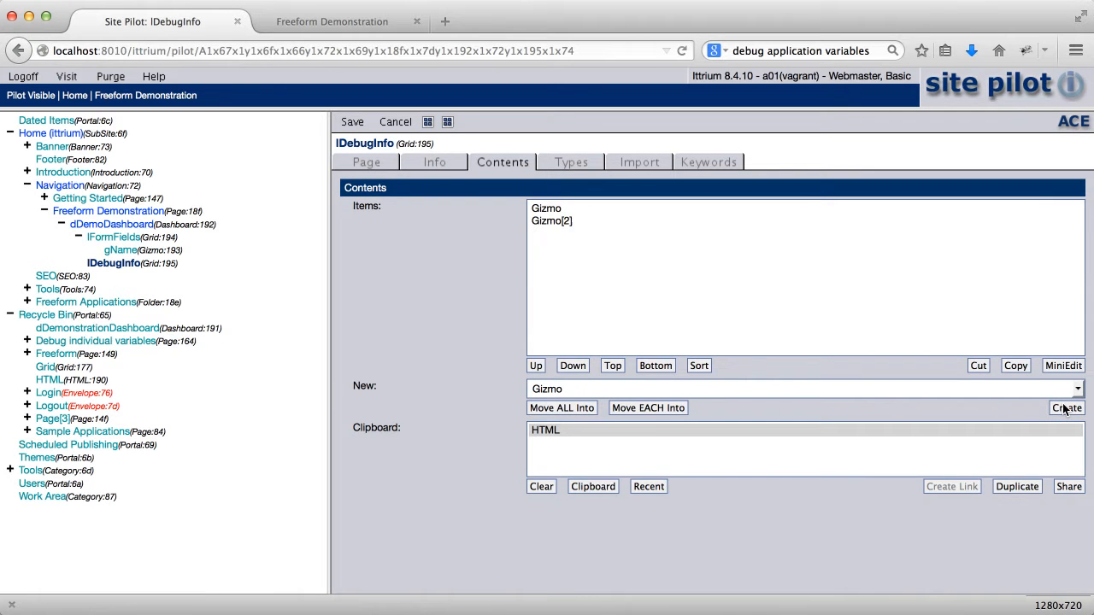
pyautogui.click(429, 123)
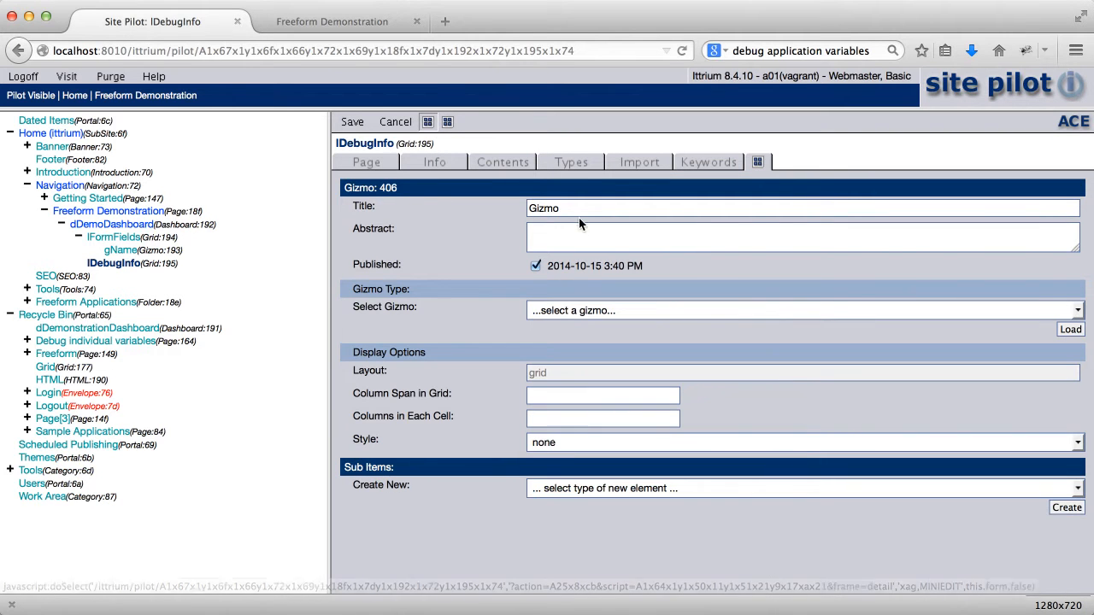
# Title the first gizmo gDebugDOM and load the DOM debug gizmo type
pyautogui.write('gD')
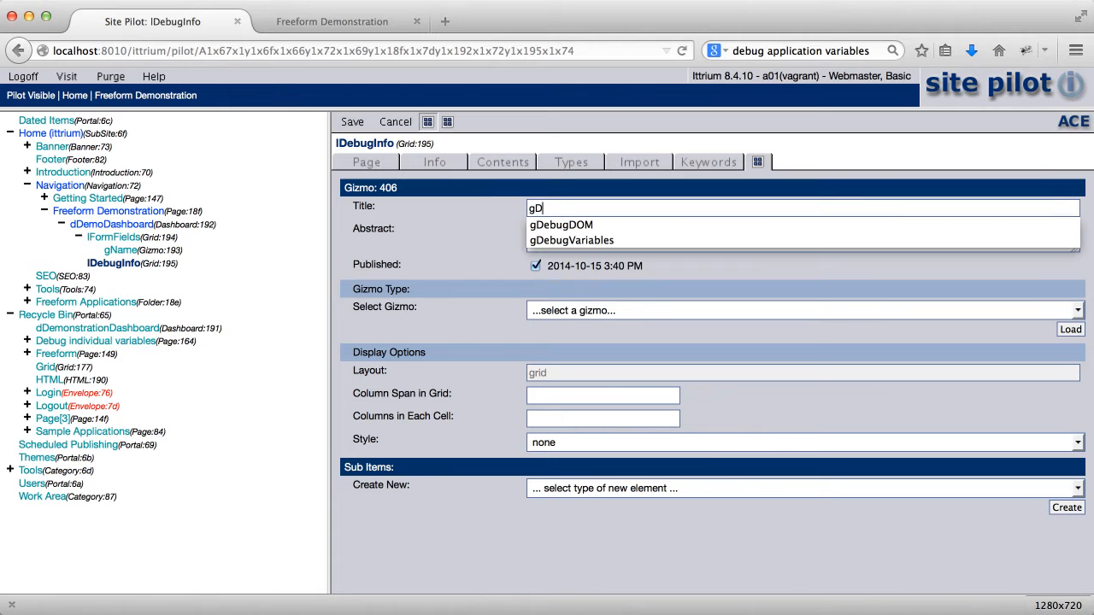
pyautogui.write('ebugDOM')
pyautogui.click(473, 224)
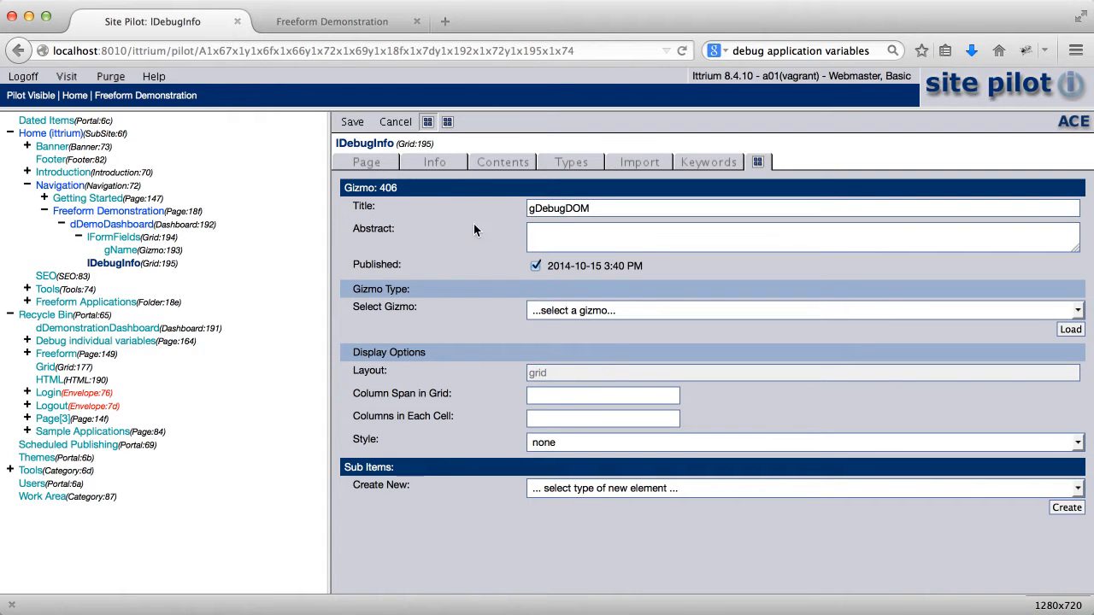
pyautogui.click(620, 311)
pyautogui.scroll(10, 625, 376)
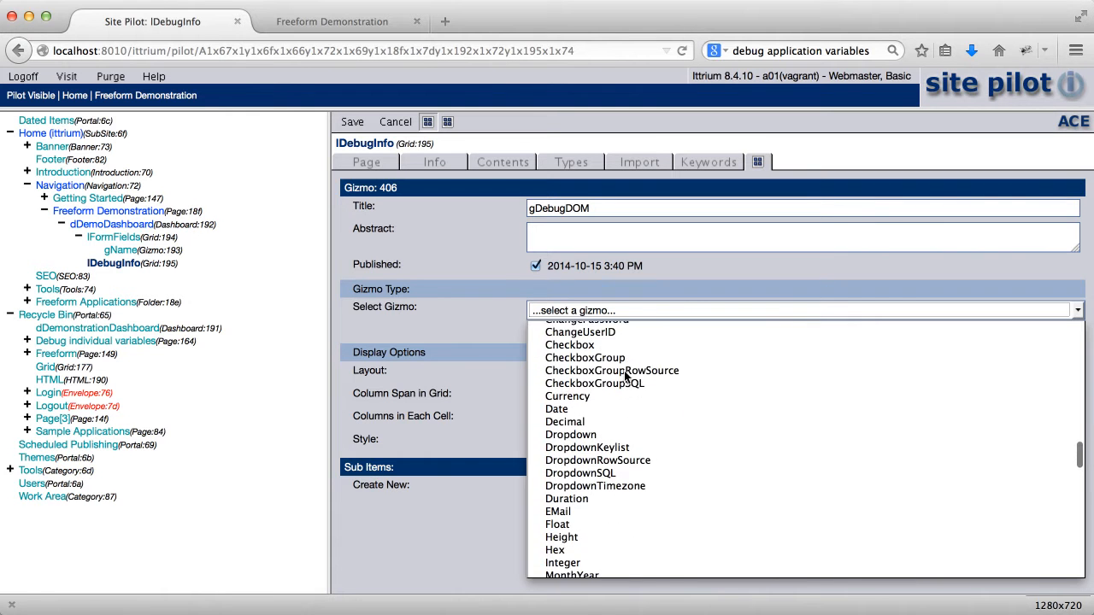
pyautogui.scroll(15, 624, 370)
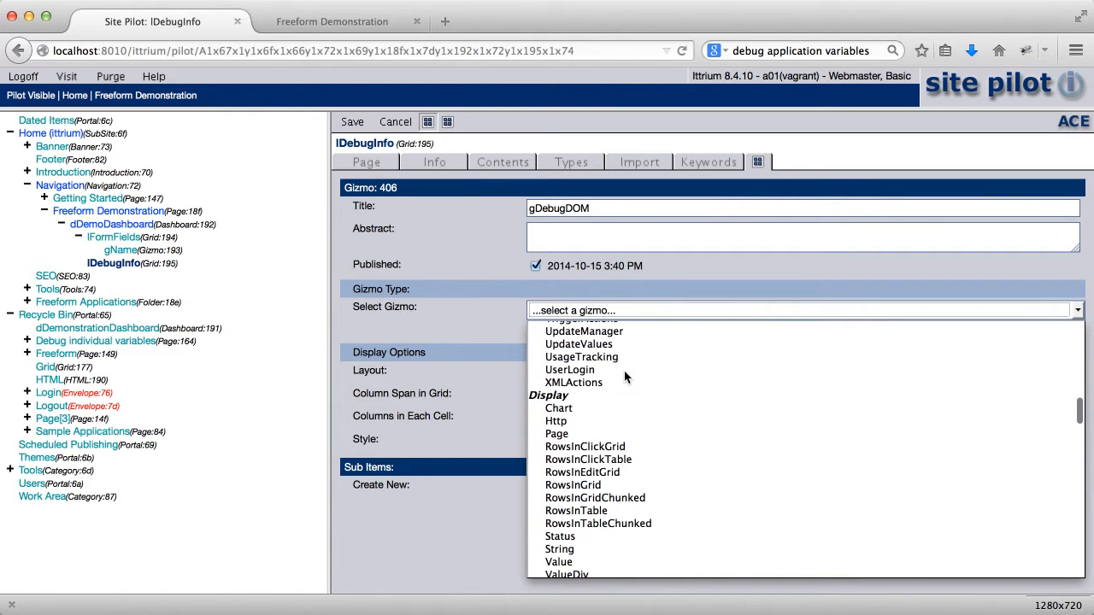
pyautogui.scroll(10, 624, 370)
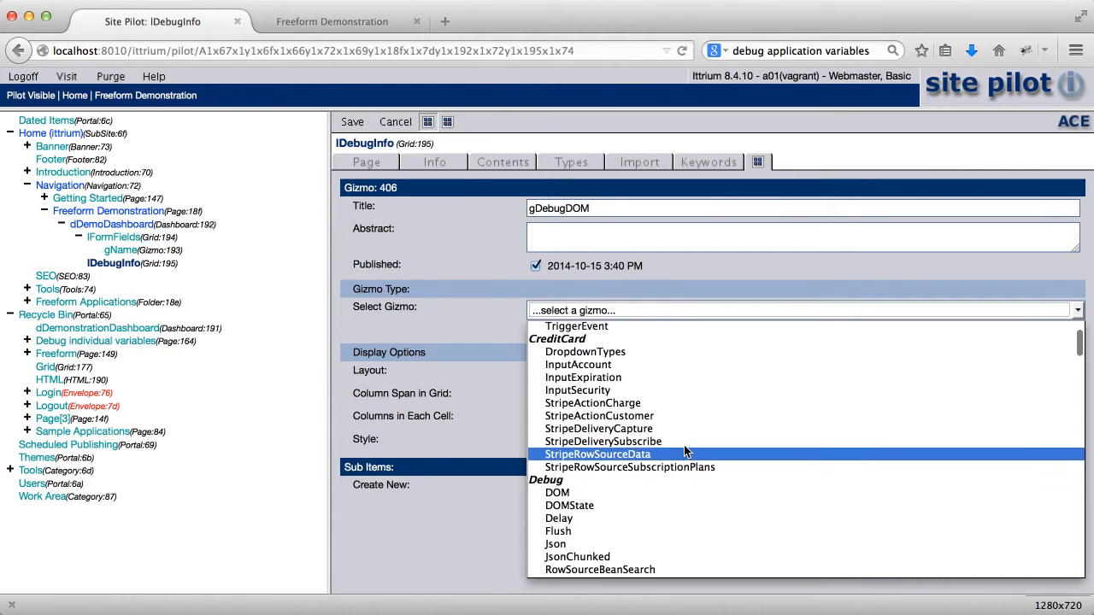
pyautogui.click(642, 445)
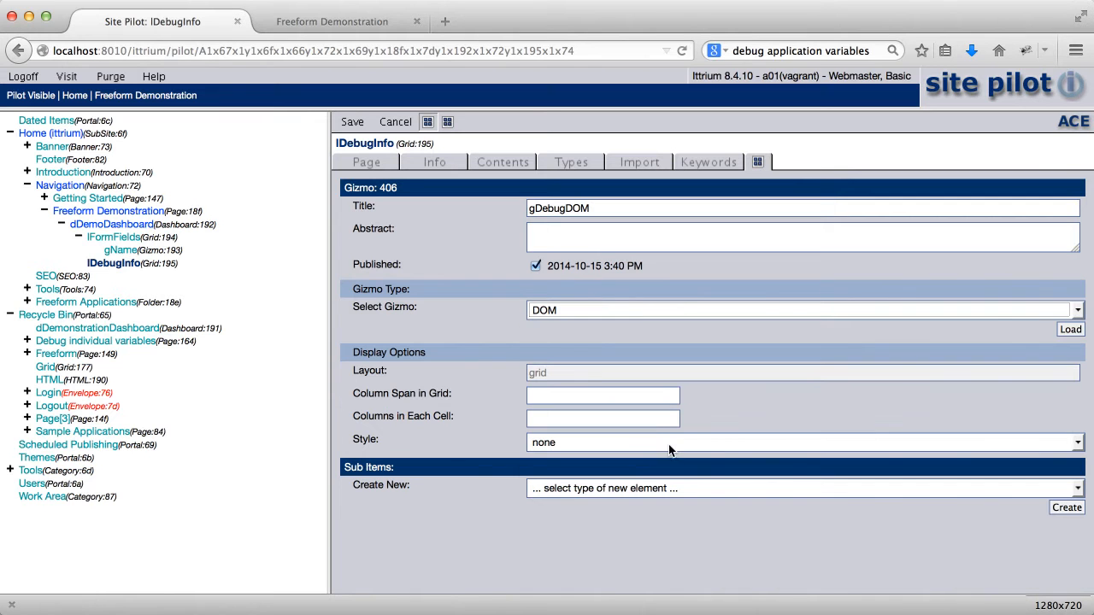
pyautogui.click(1072, 333)
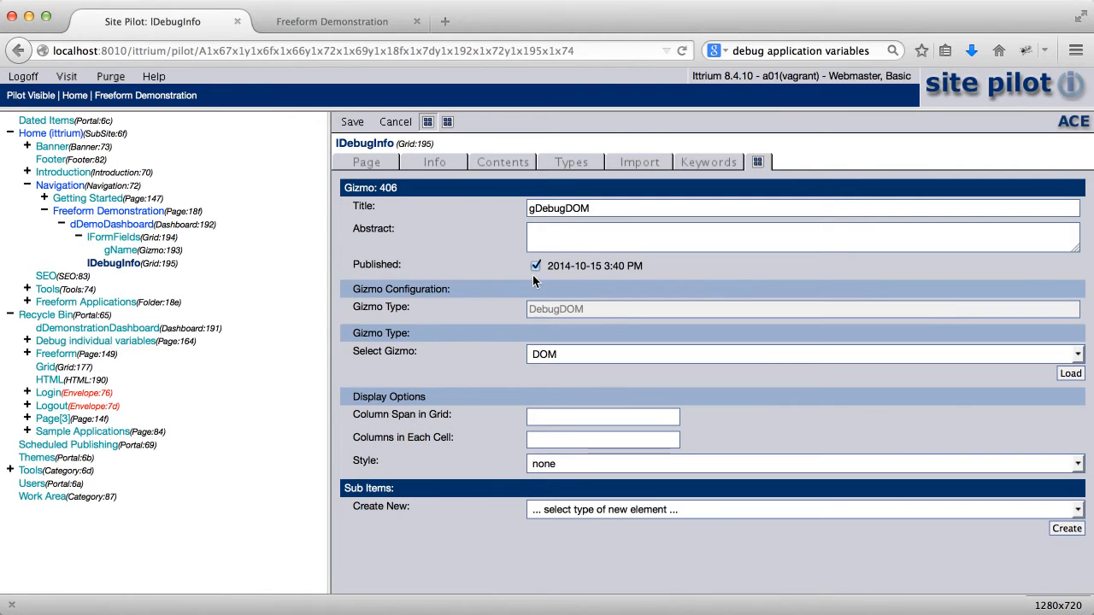
pyautogui.click(447, 122)
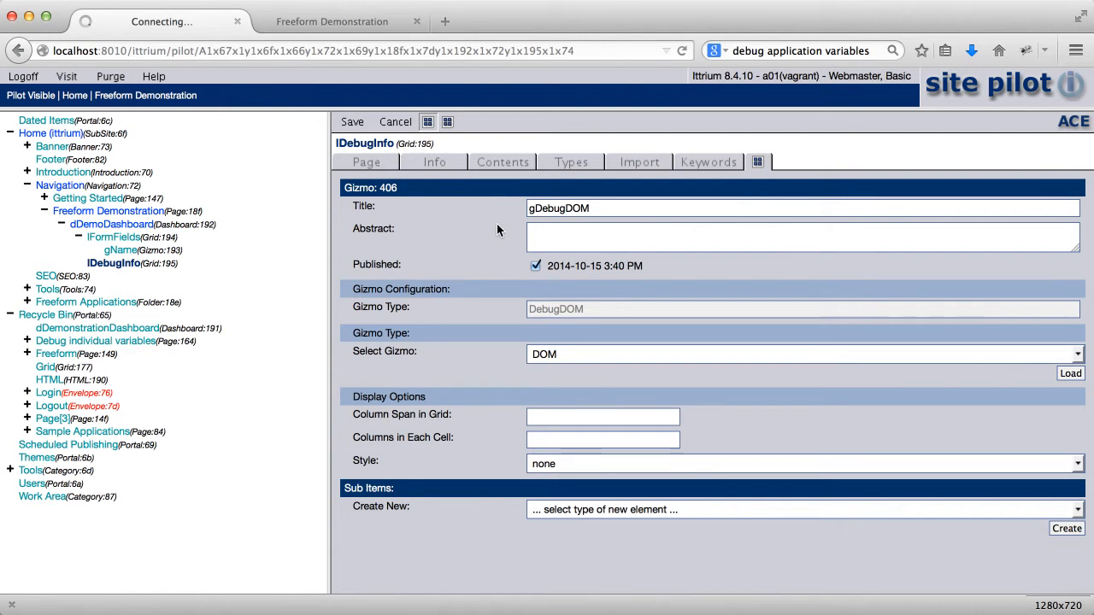
# Rename the Gizmo[2] placeholder title to gDebugVariables
pyautogui.moveTo(585, 213); pyautogui.dragTo(469, 175)
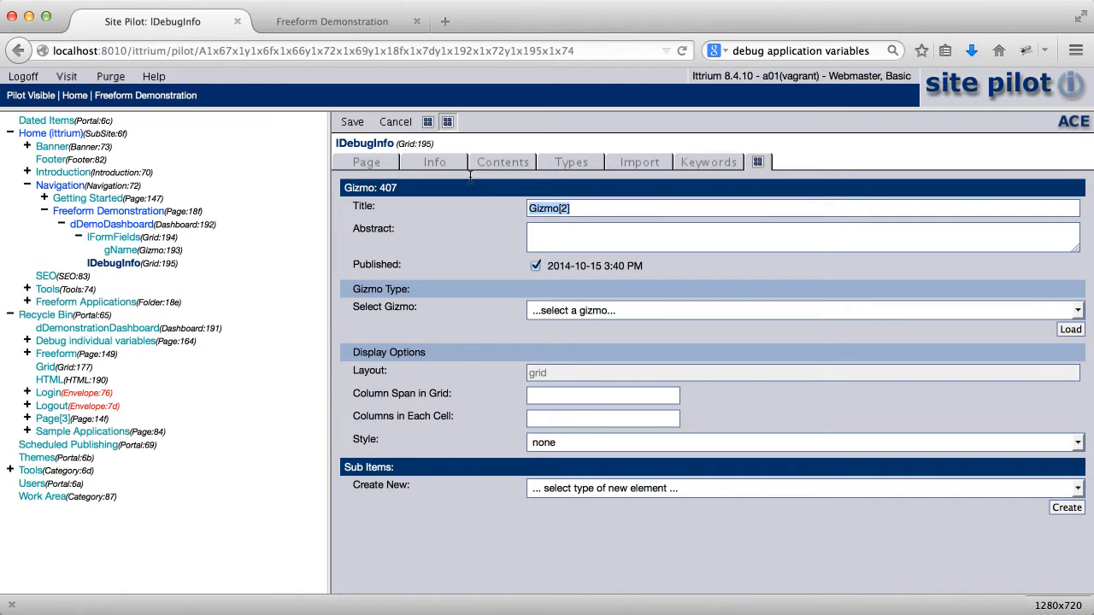
pyautogui.write('gDe')
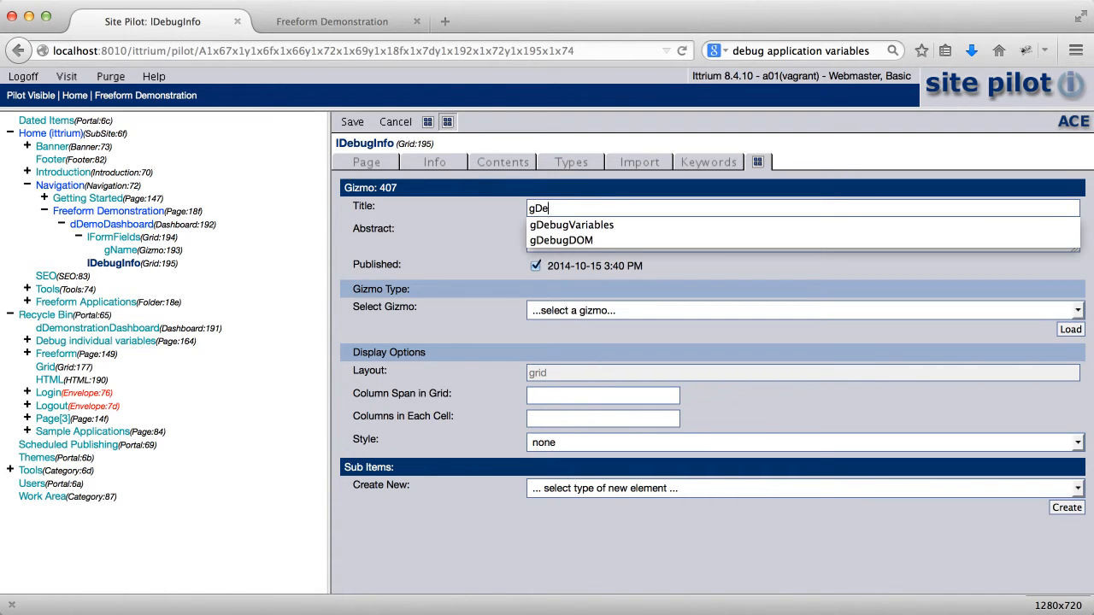
pyautogui.write('bugVariables')
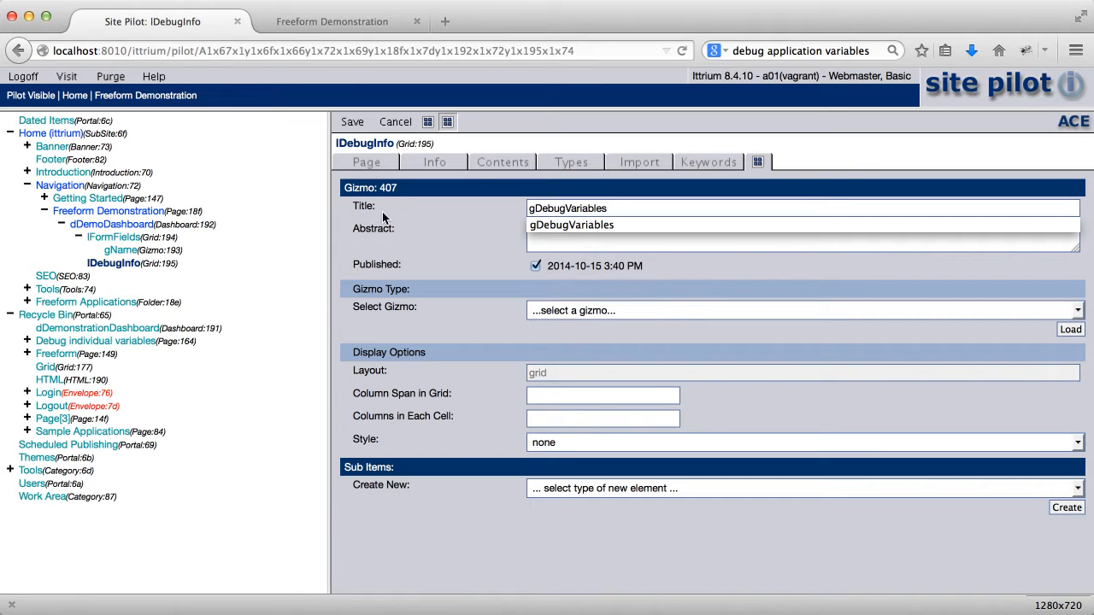
pyautogui.click(446, 236)
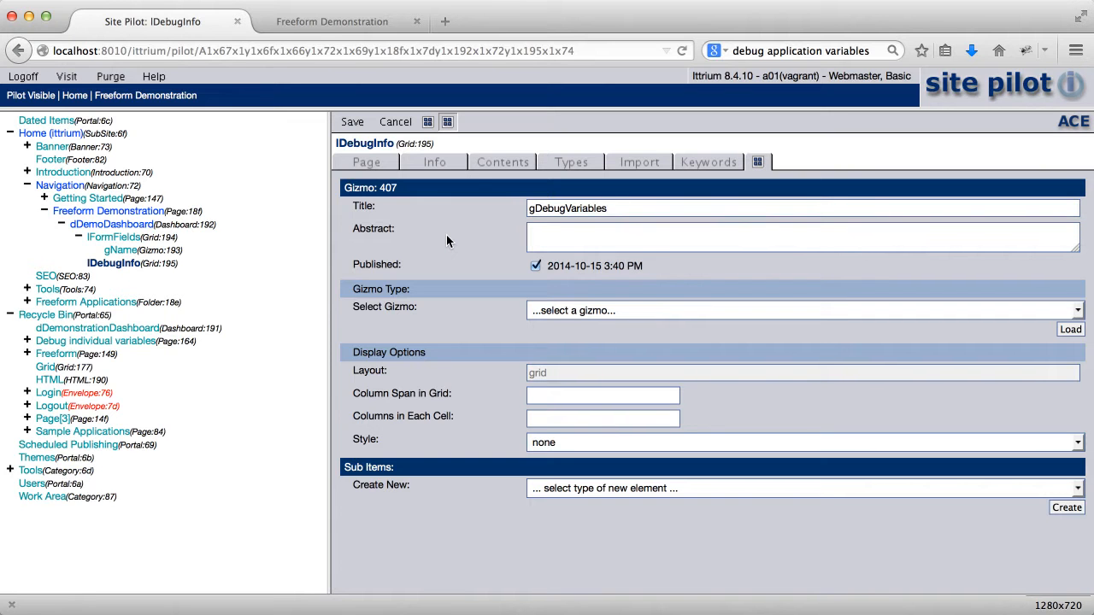
# Load the Variables debug gizmo type for gDebugVariables and save it
pyautogui.click(598, 313)
pyautogui.scroll(-10, 571, 502)
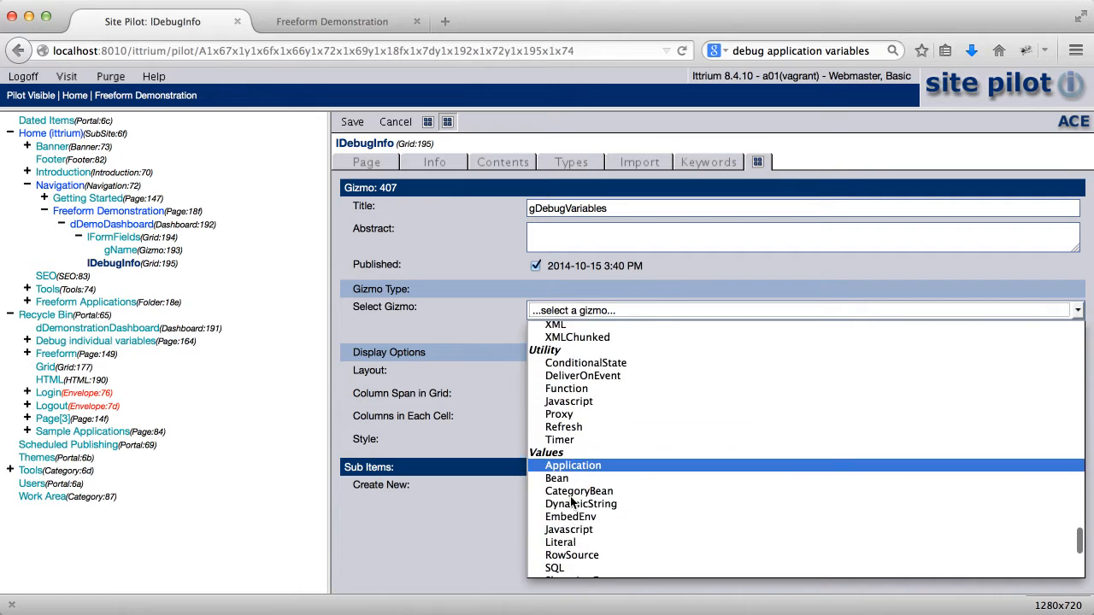
pyautogui.scroll(10, 571, 502)
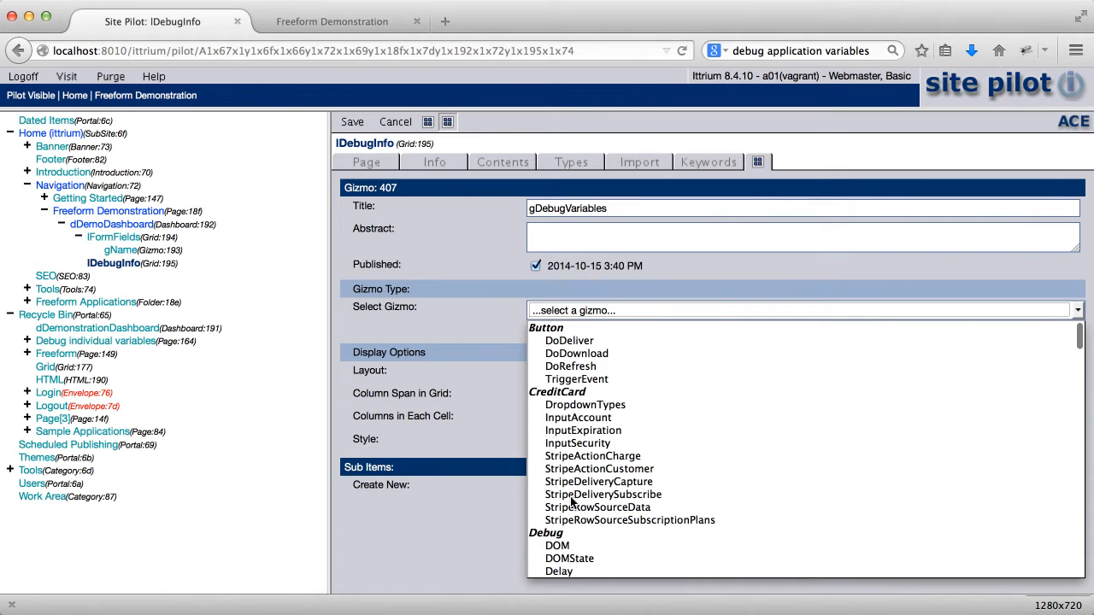
pyautogui.scroll(-3, 571, 503)
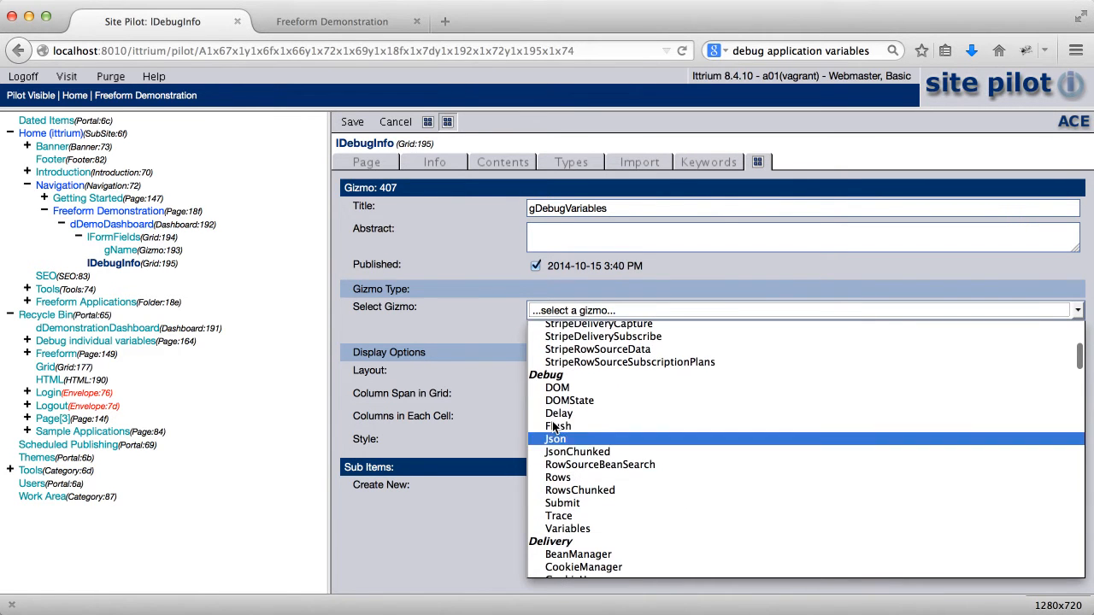
pyautogui.click(567, 530)
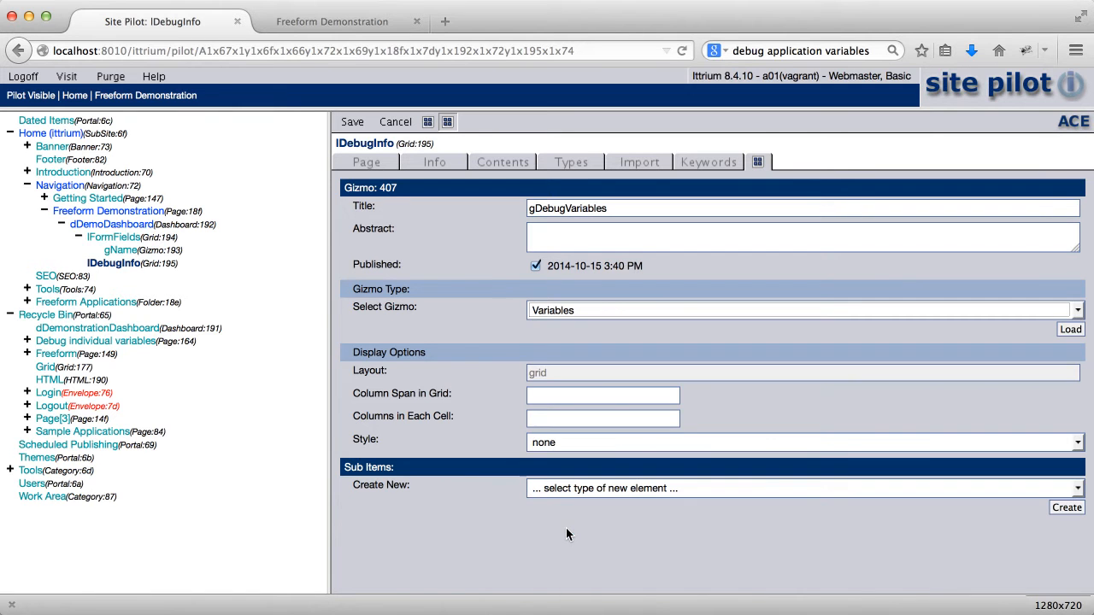
pyautogui.click(1070, 330)
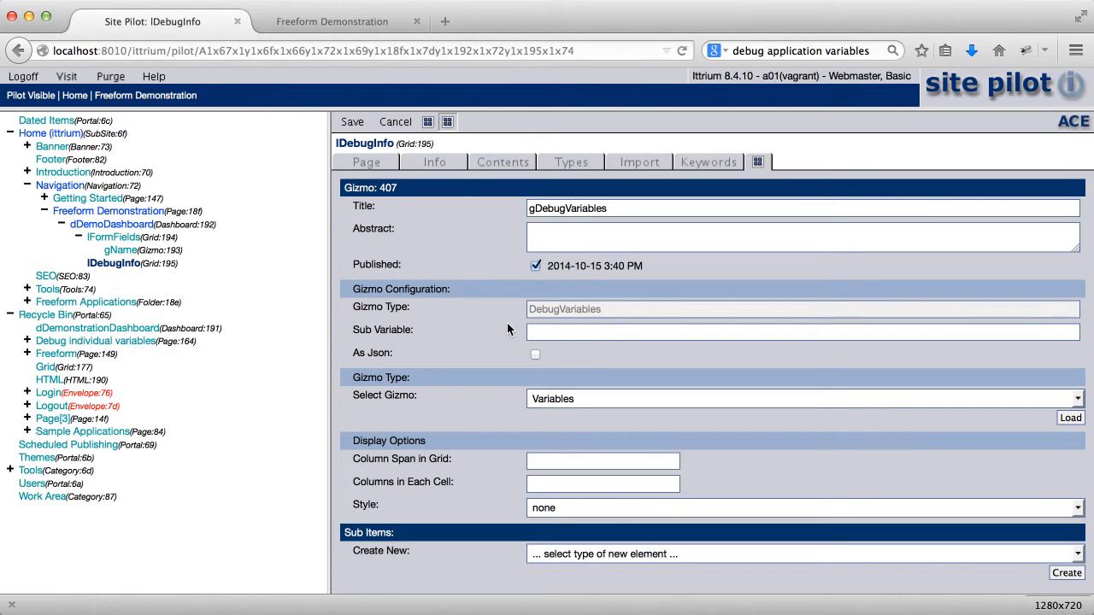
pyautogui.click(352, 123)
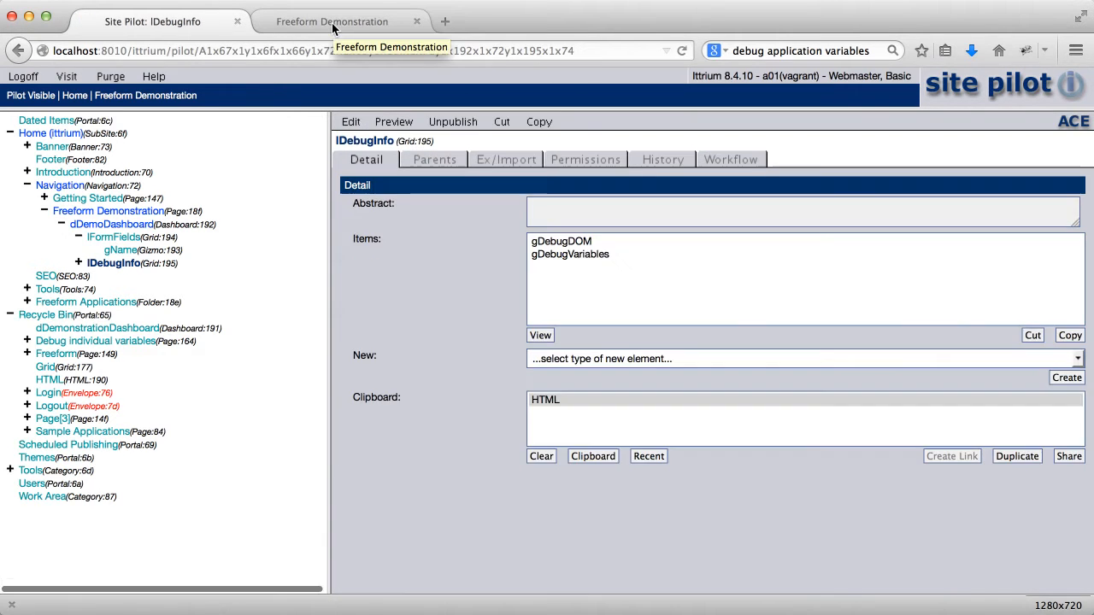
# Reload the Freeform Demonstration page and scroll down to the gizmo tree and VARIABLES debug output
pyautogui.click(333, 24)
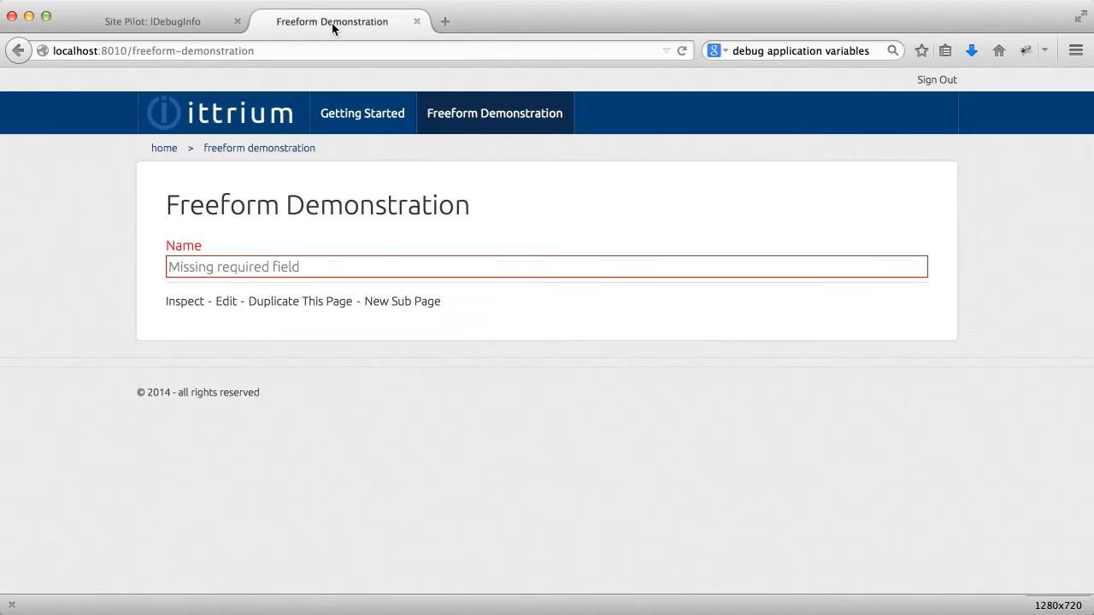
pyautogui.click(681, 51)
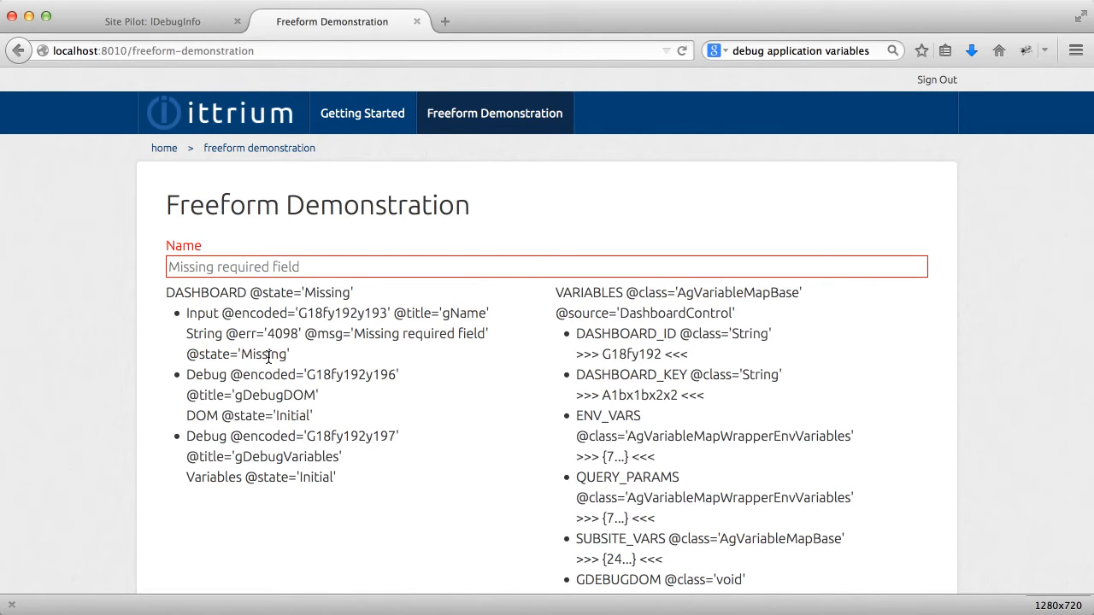
pyautogui.scroll(-3, 695, 461)
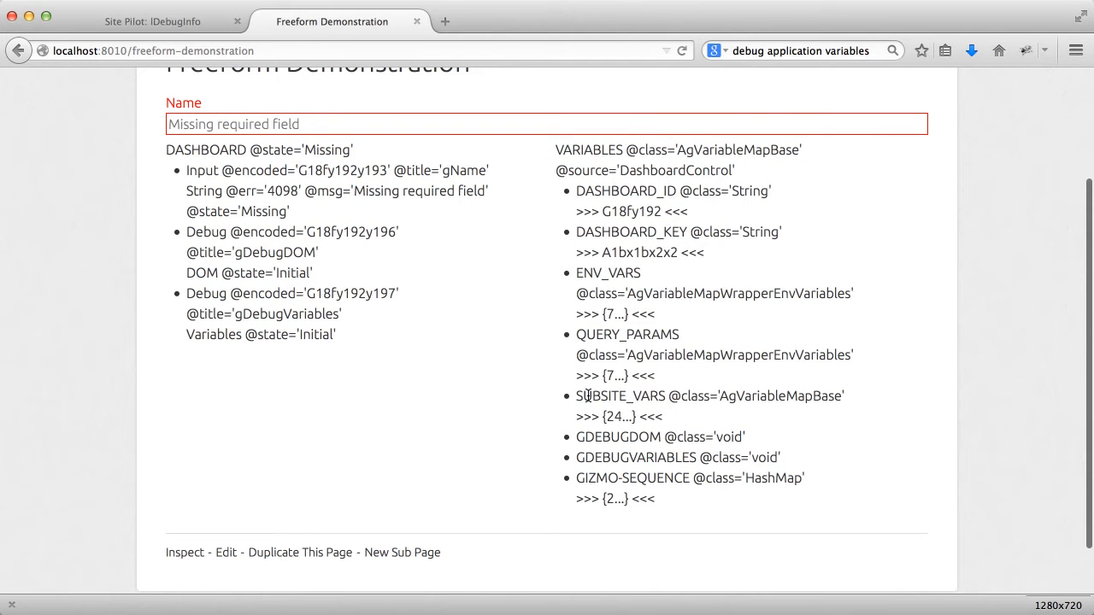
# Enter a person's full name in the Name field, then check the debug output for state Valid and the GNAME value
pyautogui.click(292, 124)
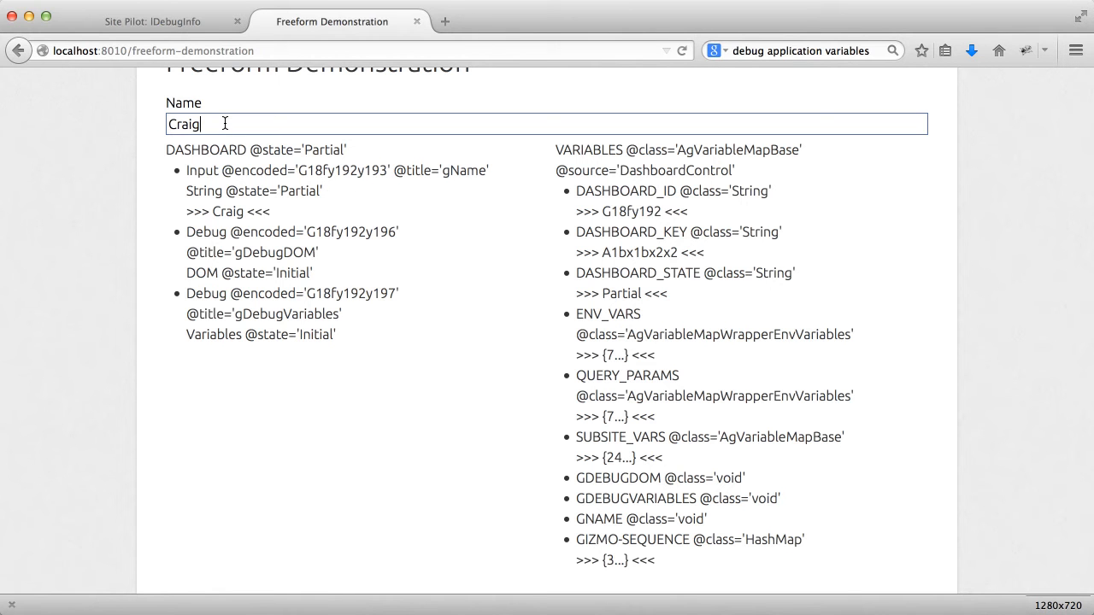
pyautogui.press('Tab')
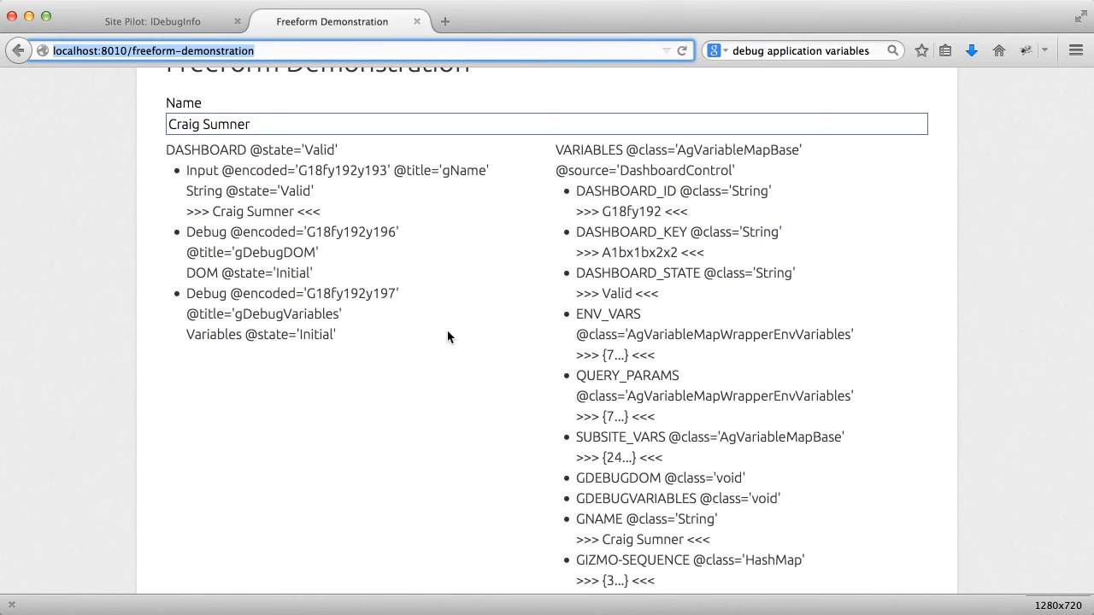
pyautogui.scroll(-2, 479, 342)
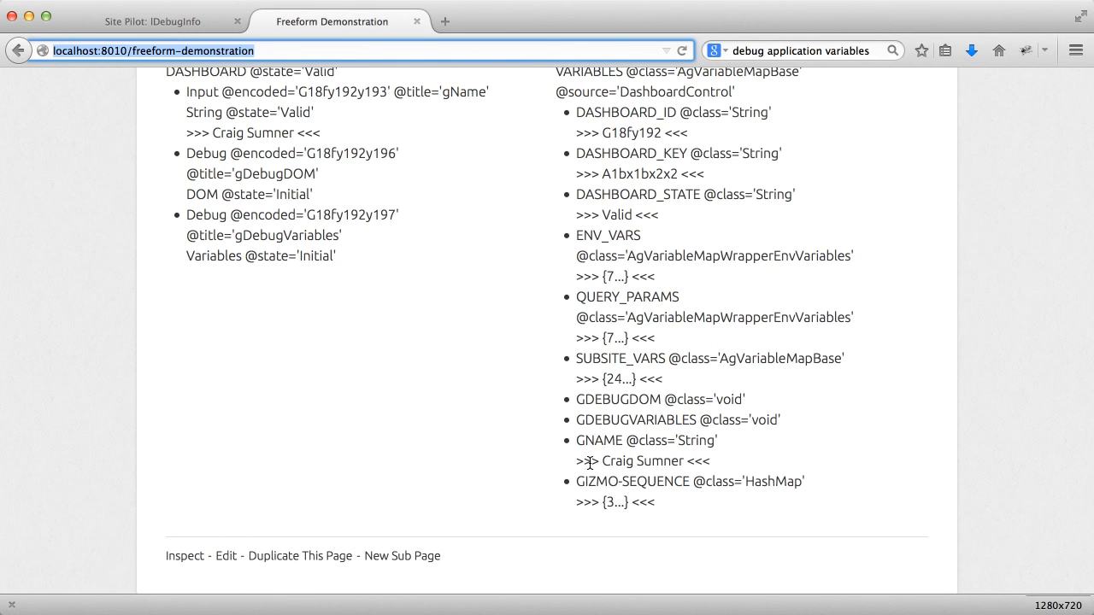
pyautogui.scroll(3, 481, 408)
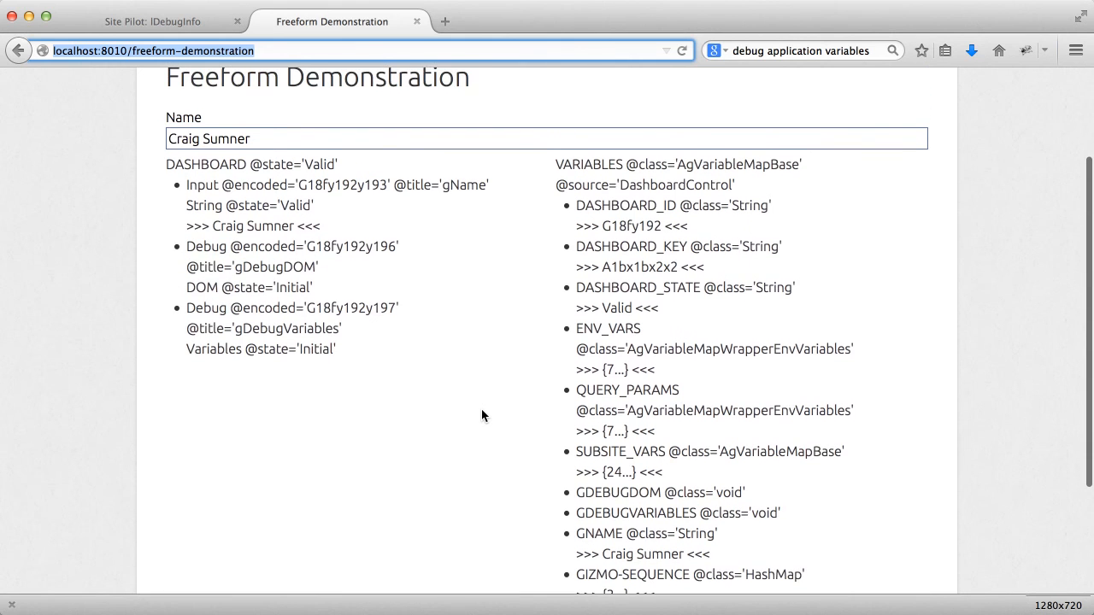